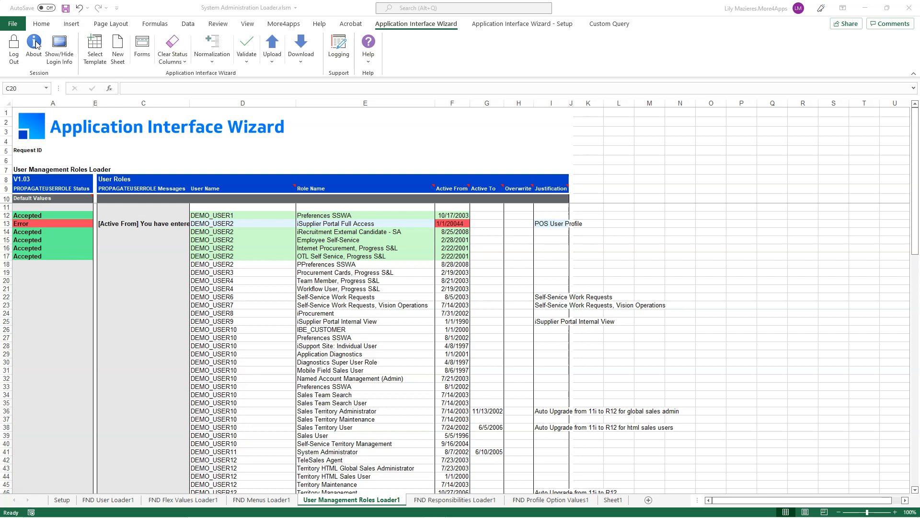
- Apply the User Management Roles Loader template to the current worksheet
left_click(95, 57)
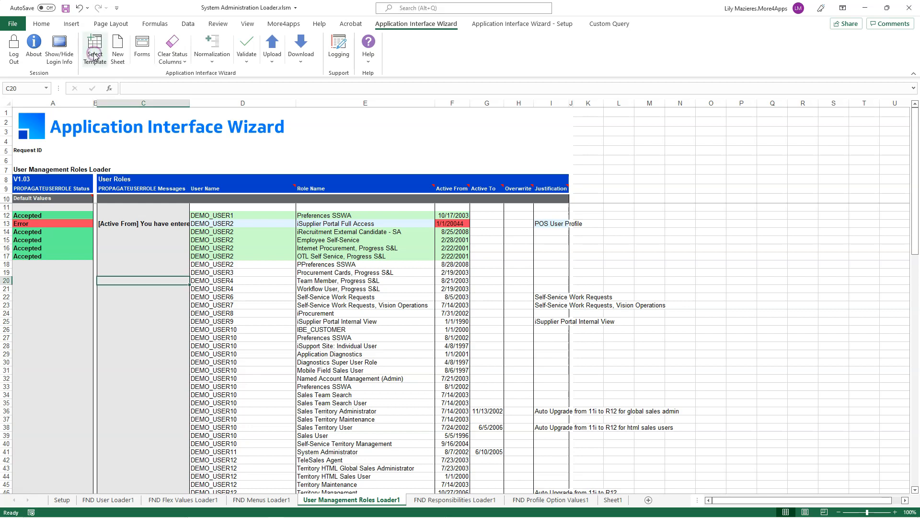
left_click(94, 56)
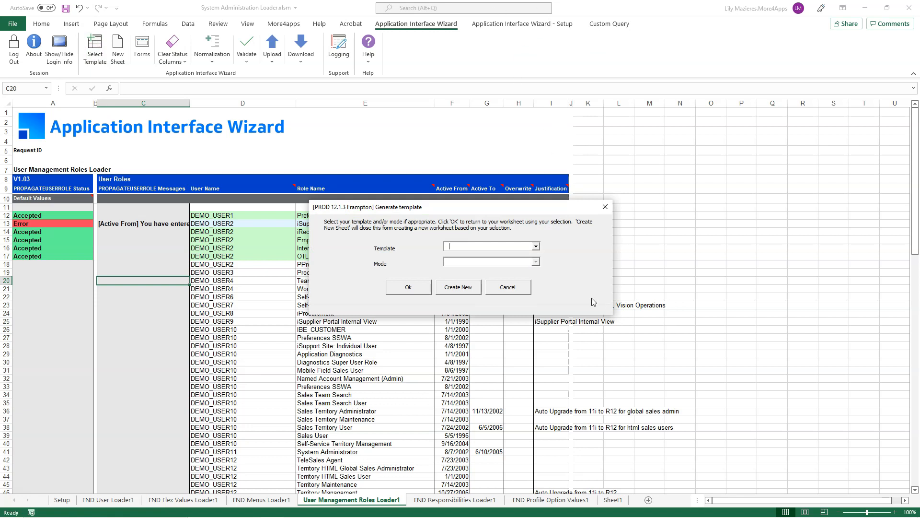
left_click(537, 246)
left_click_drag(537, 262, 536, 286)
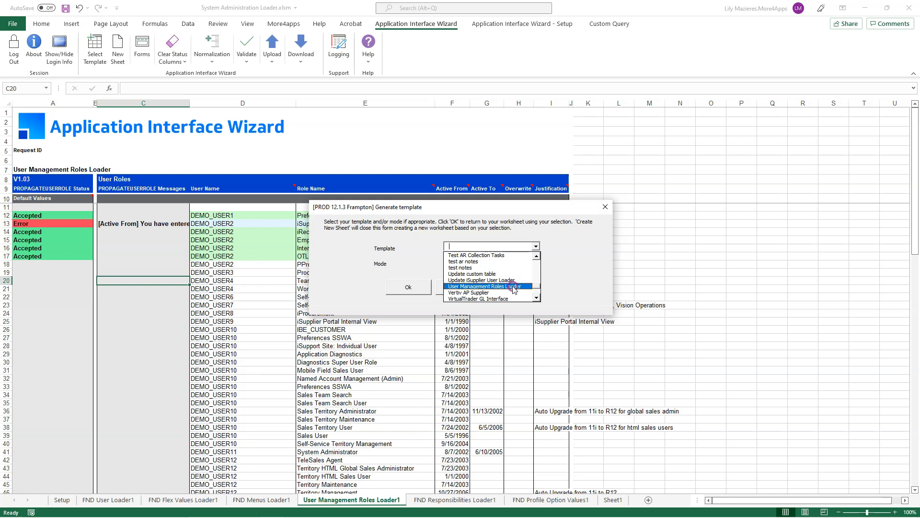
left_click(513, 287)
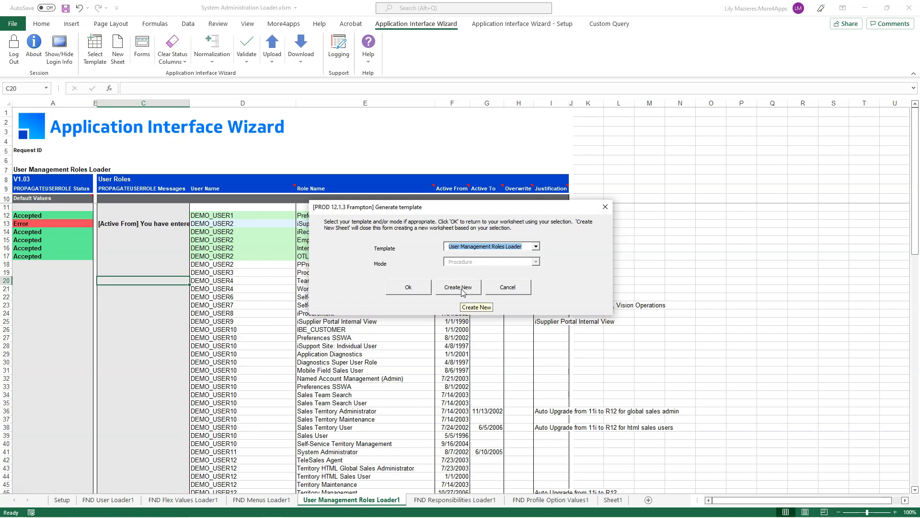
left_click(408, 288)
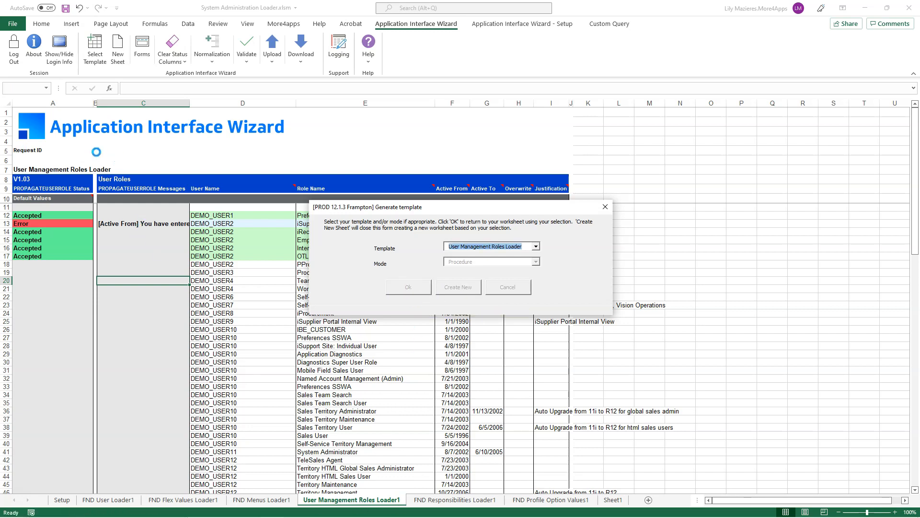
- Enter =TODAY() as the Active To date for DEMO_USER2's PPreferences SSWA role in row 18
left_click(225, 280)
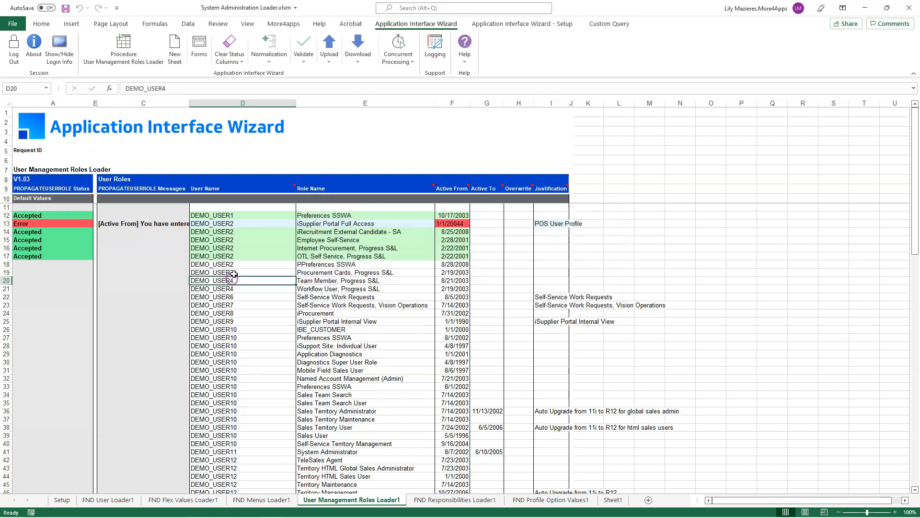
left_click(252, 265)
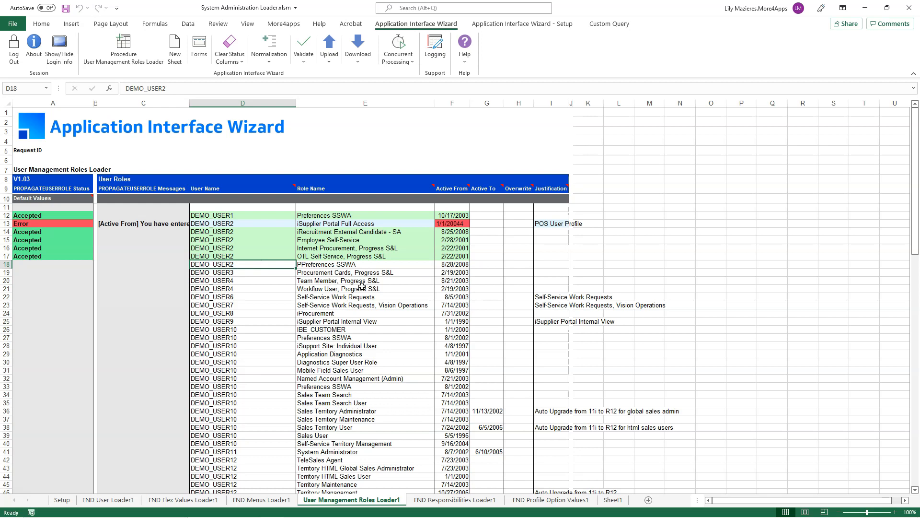
left_click(480, 265)
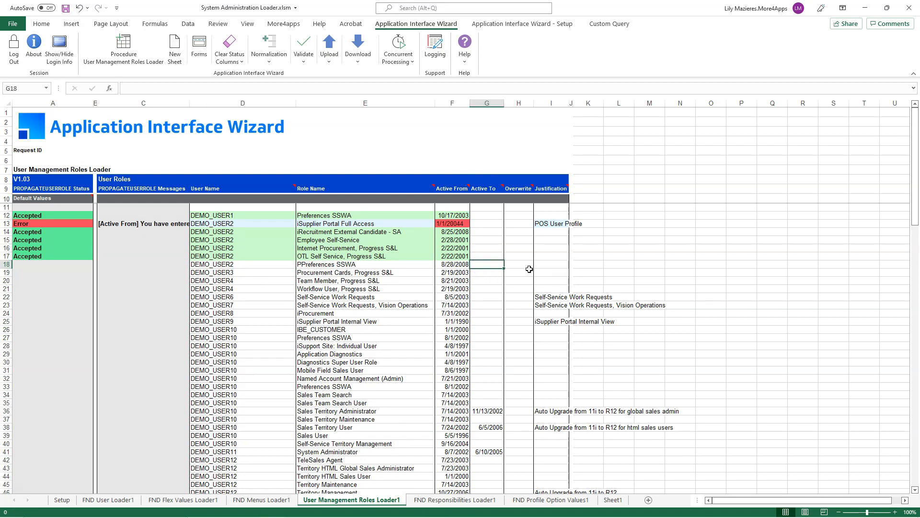
type("=today(")
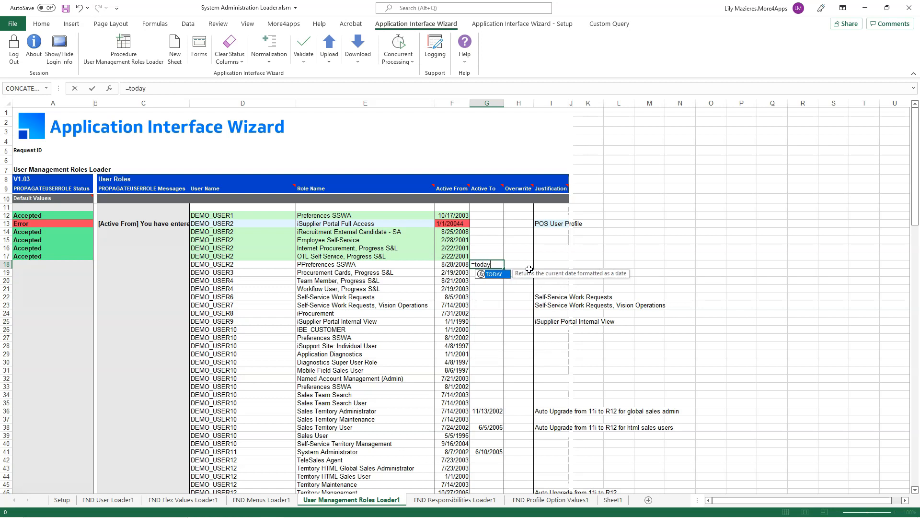
type(")")
key("Return")
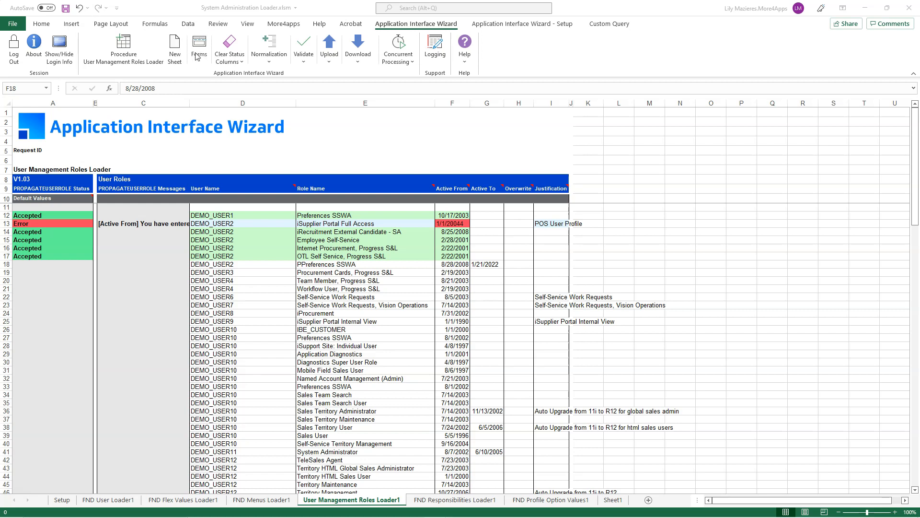
- In row 22's entry form, look up roles matching Self-Service Work% and assign Self-Service Work Requests, Vision Operations to DEMO_USER6
left_click(389, 274)
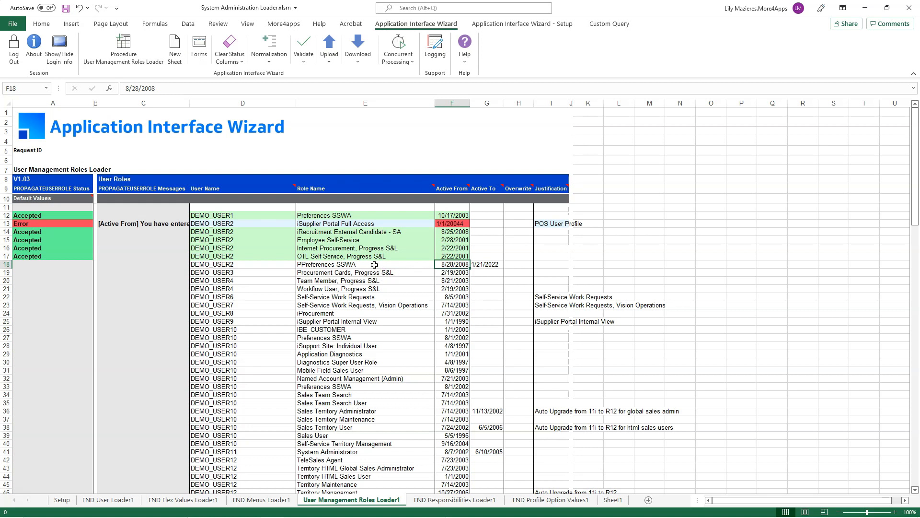
double_click(444, 296)
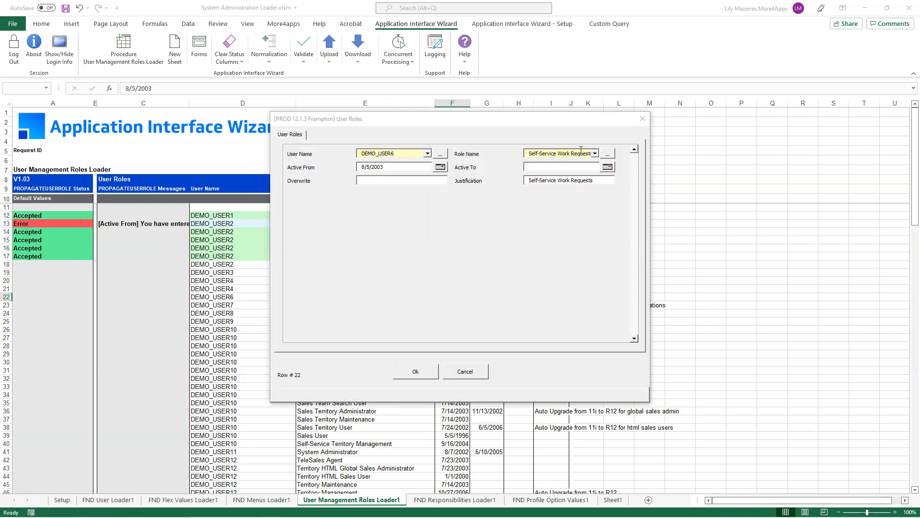
left_click_drag(571, 152, 633, 153)
type("%")
key("Tab")
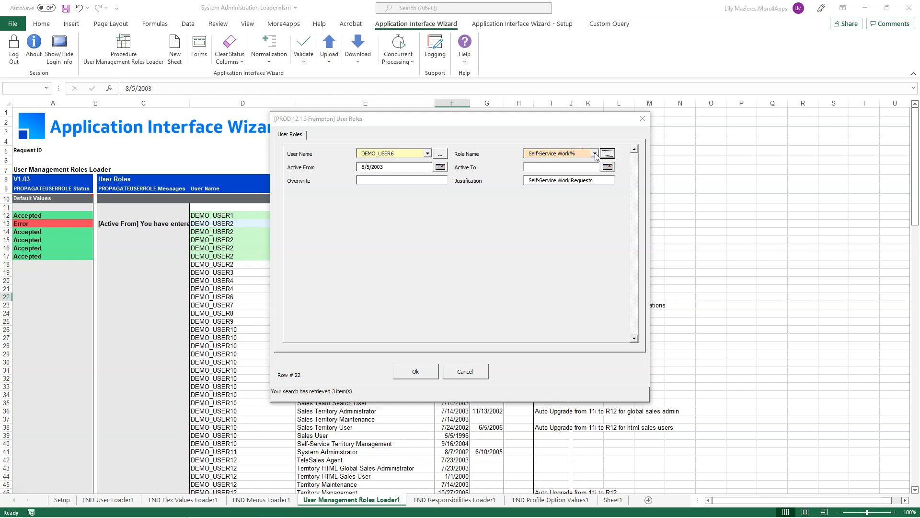
left_click(595, 154)
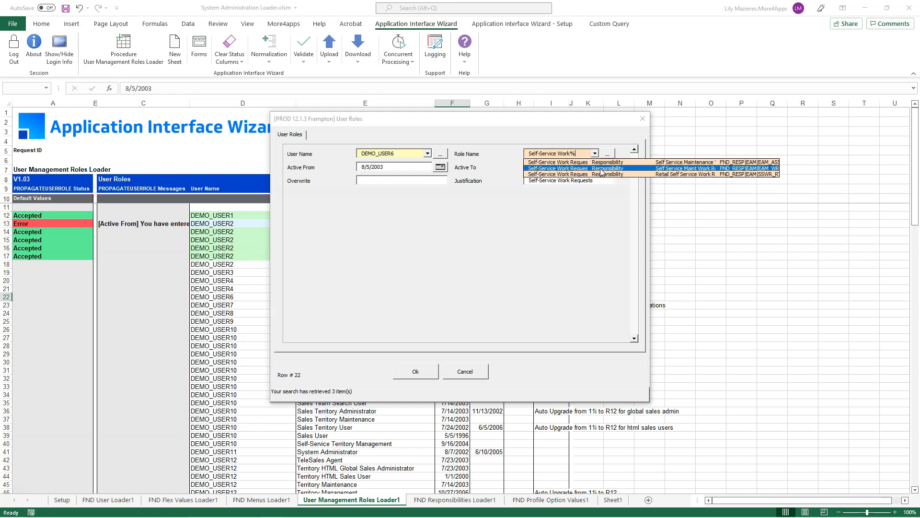
left_click(601, 169)
left_click(573, 166)
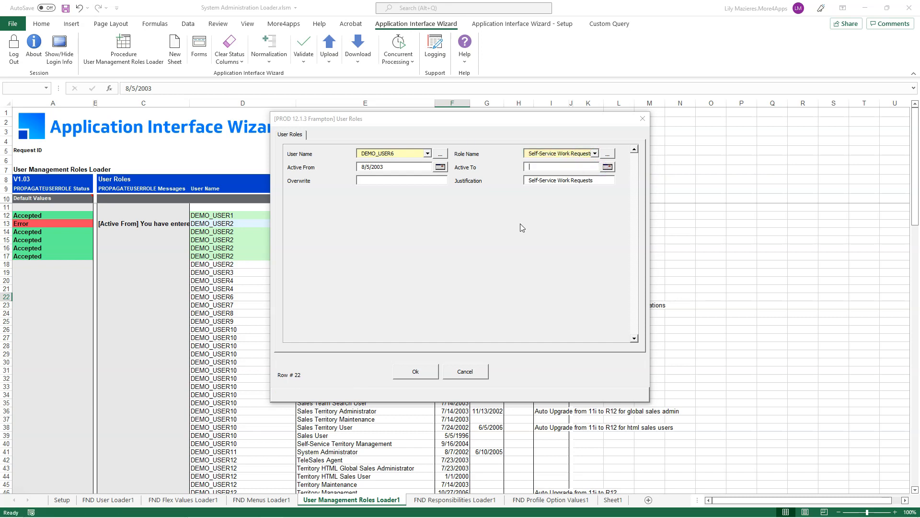
left_click(431, 372)
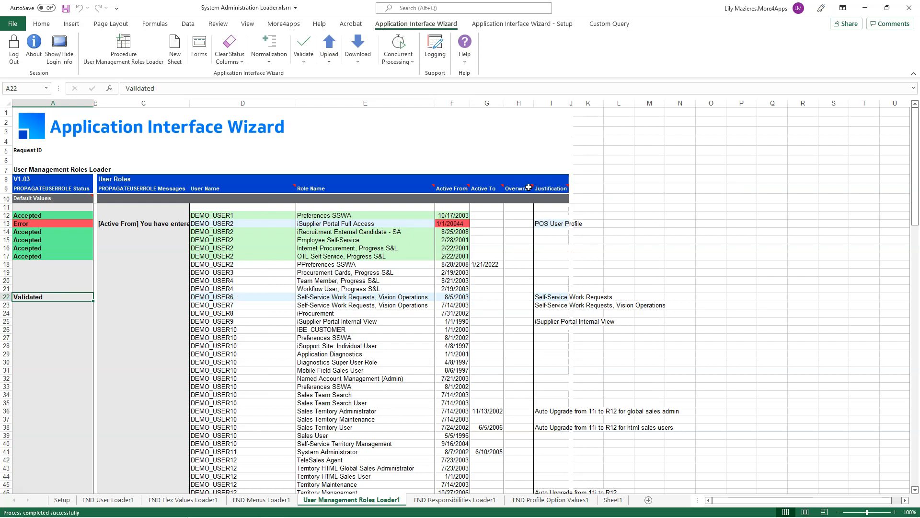
- Upload all user role rows in the sheet and close the processing window
mouse_move(522, 191)
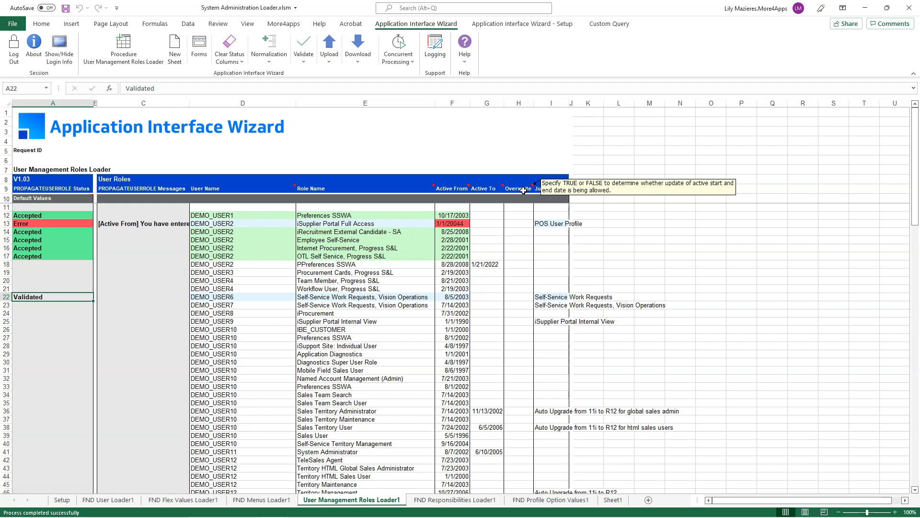
mouse_move(556, 189)
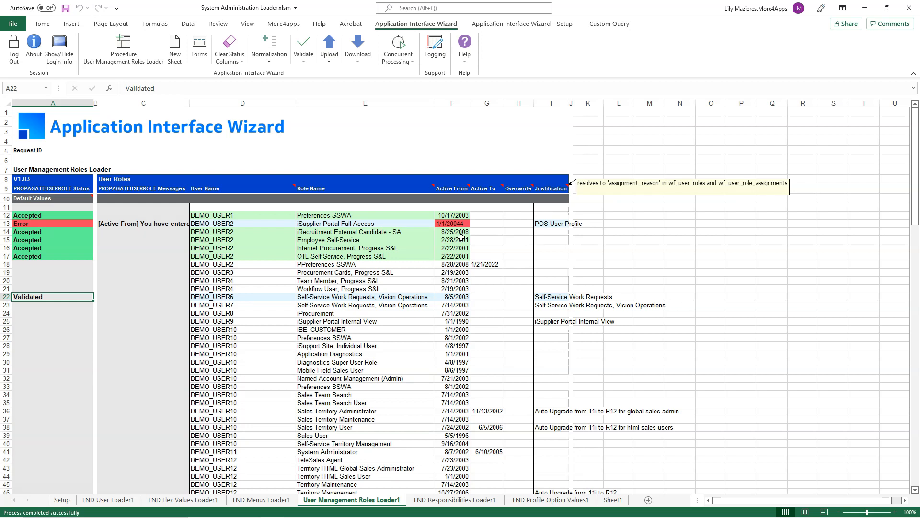
left_click(357, 289)
left_click_drag(258, 265, 252, 476)
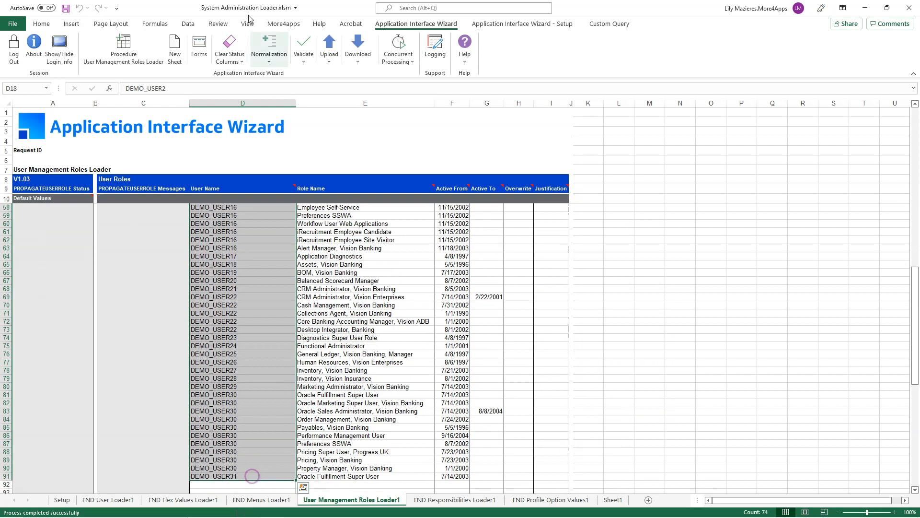
left_click(303, 50)
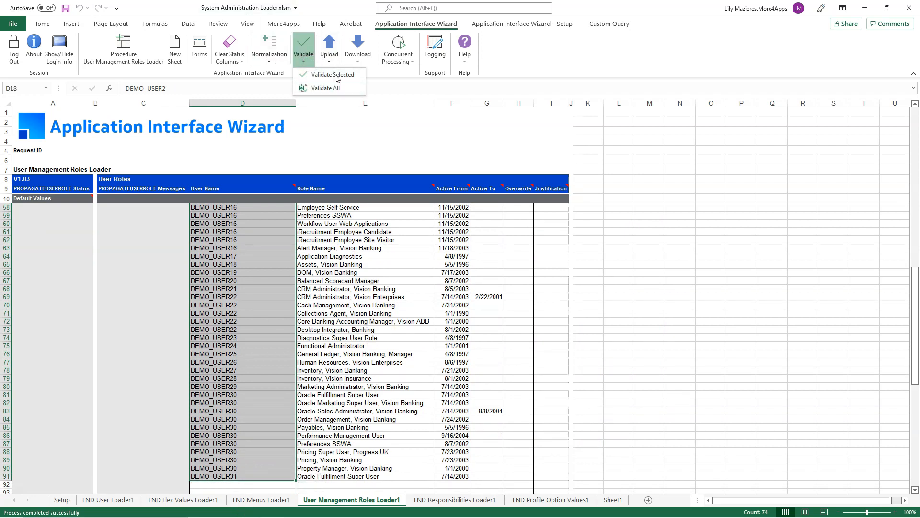
left_click(334, 60)
left_click(335, 60)
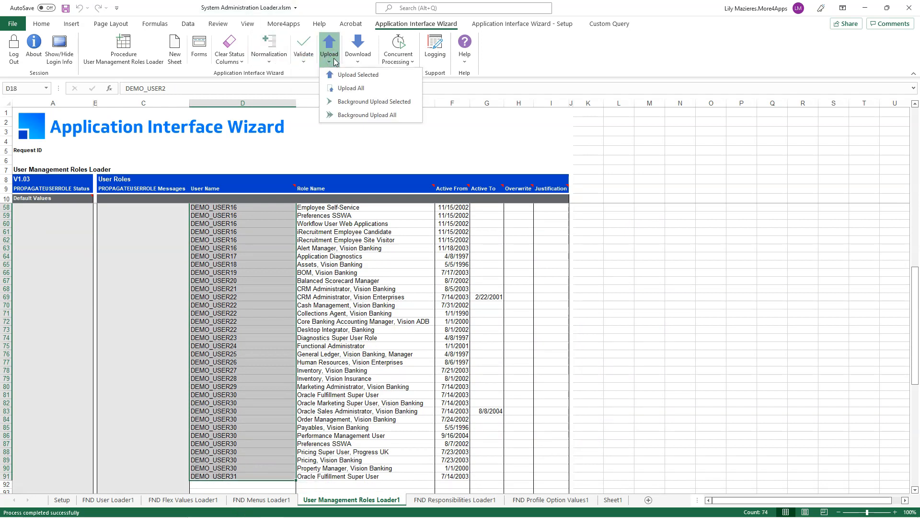
left_click(368, 91)
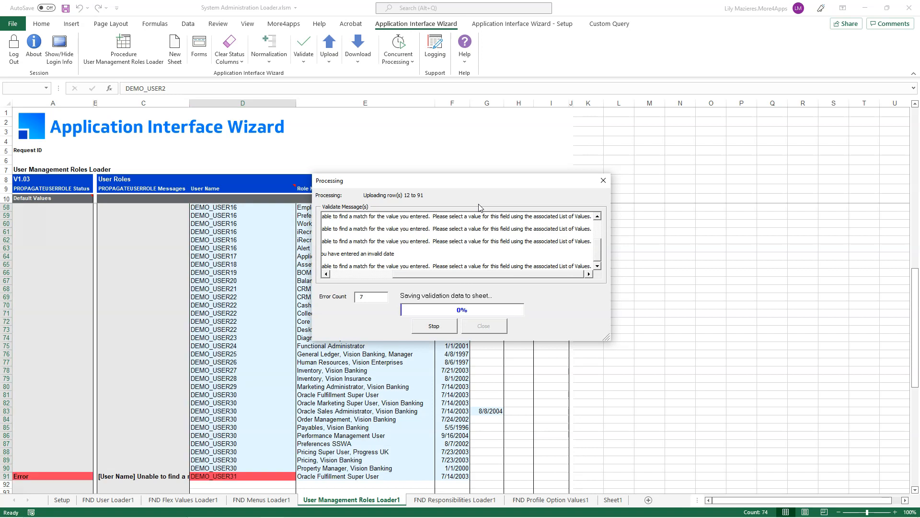
left_click(484, 326)
- Correct the rejected iExpenses entry in row 49, setting Active From to 1/1/2004 and User Name to DEMO_USER13
left_click_drag(914, 325, 916, 274)
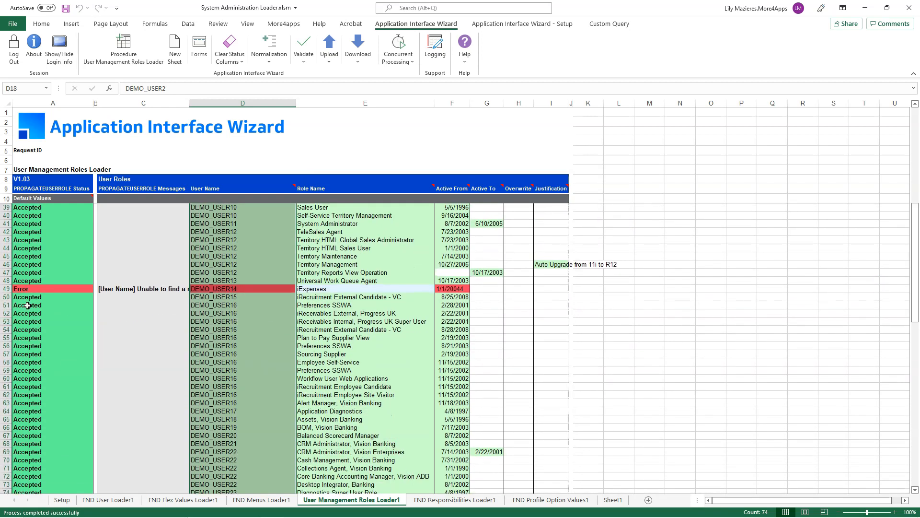
left_click_drag(60, 233, 66, 266)
left_click(76, 288)
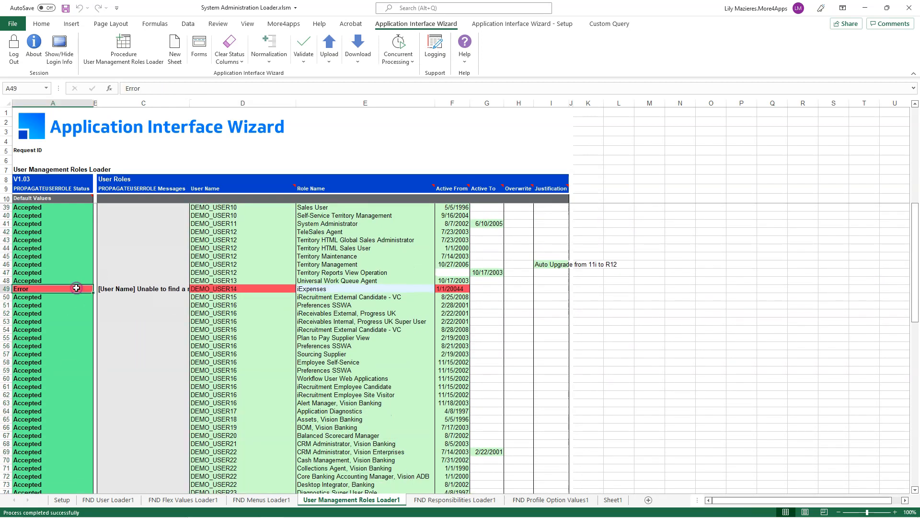
left_click(145, 290)
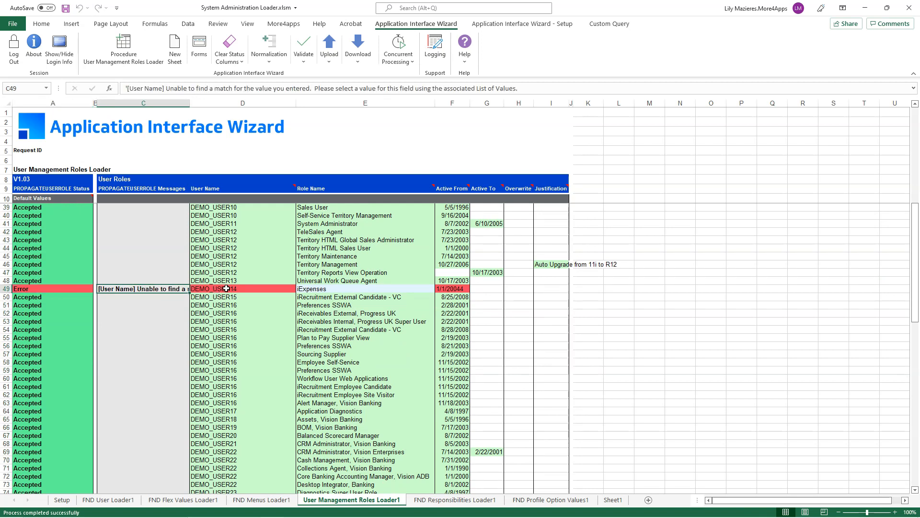
left_click(452, 289)
left_click(167, 88)
key("BackSpace")
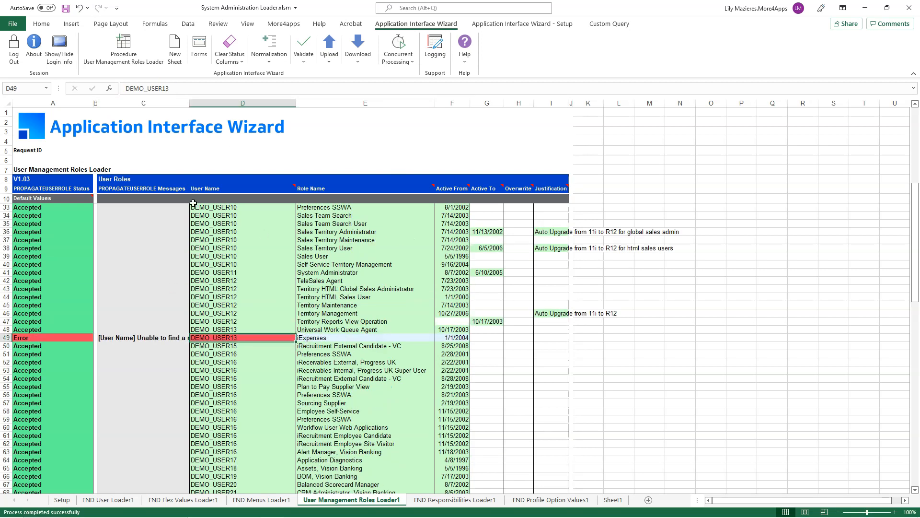
- Upload only the corrected row 49 and close the processing window
left_click(330, 58)
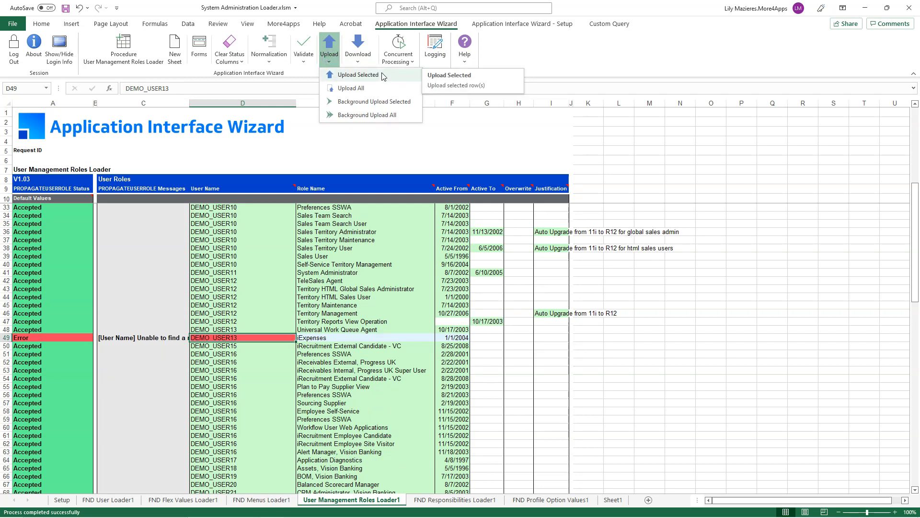
left_click(383, 75)
left_click(503, 325)
- Copy the user name DEMO_USER30 into the empty cell D94 below the loaded rows
scroll(278, 345, "down", 15)
left_click_drag(254, 248, 258, 280)
left_click(252, 248)
key("ctrl+c")
left_click(261, 337)
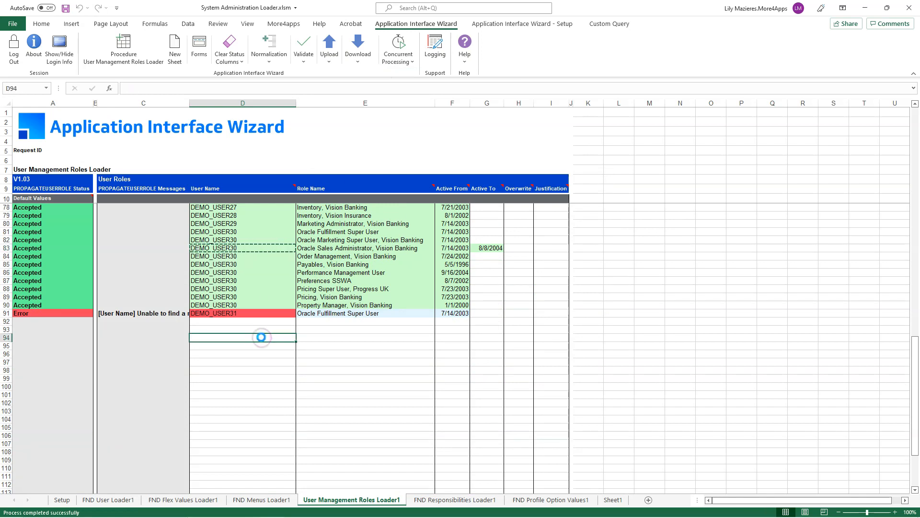
key("ctrl+v")
- Download DEMO_USER30's existing roles using the sheet data as criteria, and clear the download criteria
left_click(358, 48)
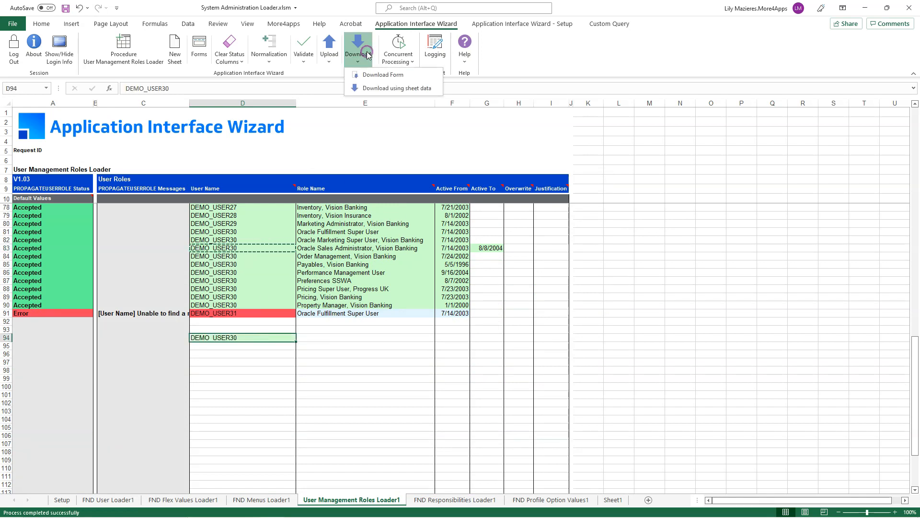
left_click(428, 89)
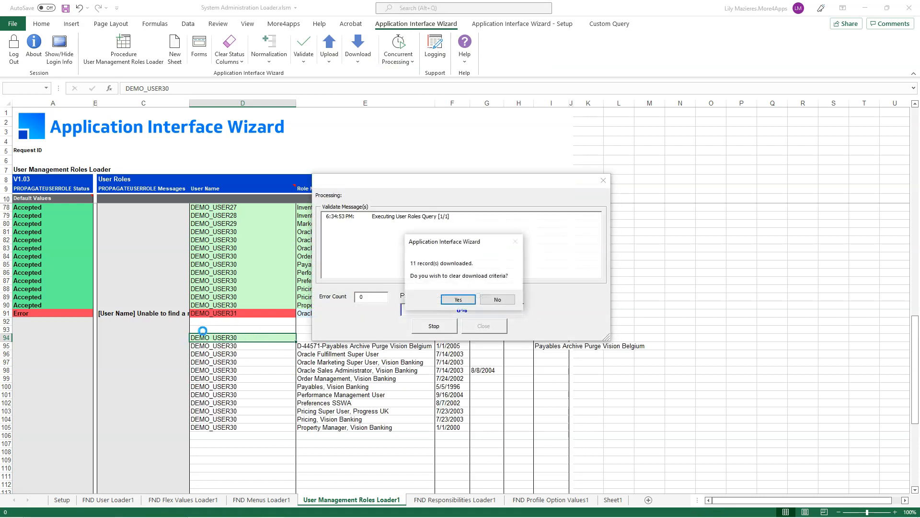
left_click(467, 302)
left_click(467, 300)
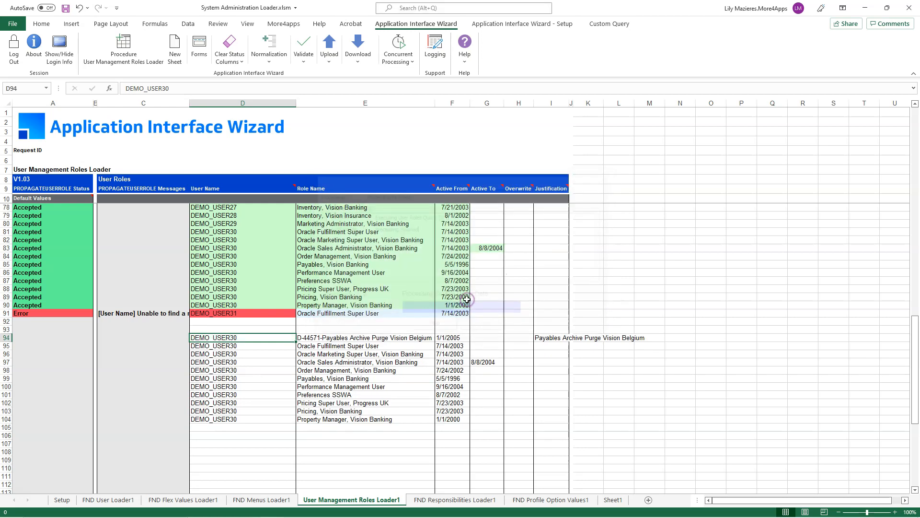
- Set Active To for DEMO_USER30's Order Management, Vision Banking role in row 98 to =TODAY() and upload that row
left_click(489, 373)
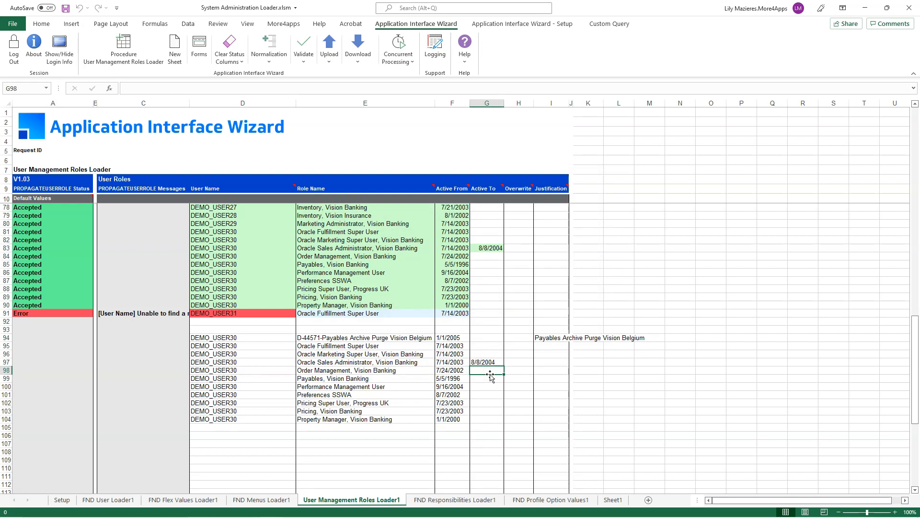
type("=today(")
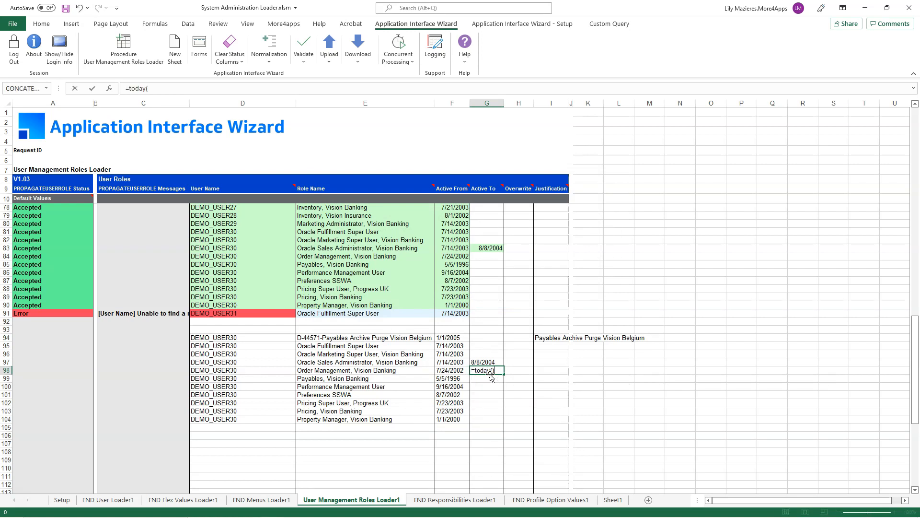
key("Return")
key("Up")
left_click(329, 60)
left_click(357, 75)
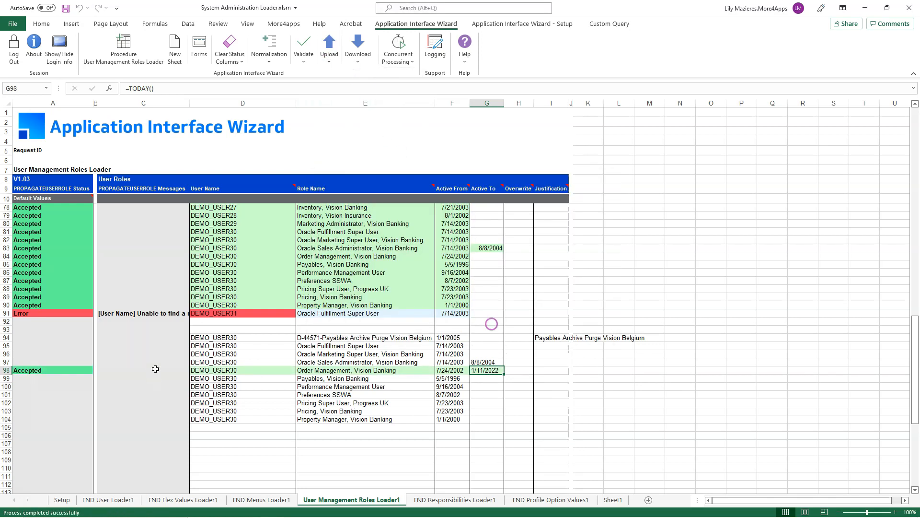